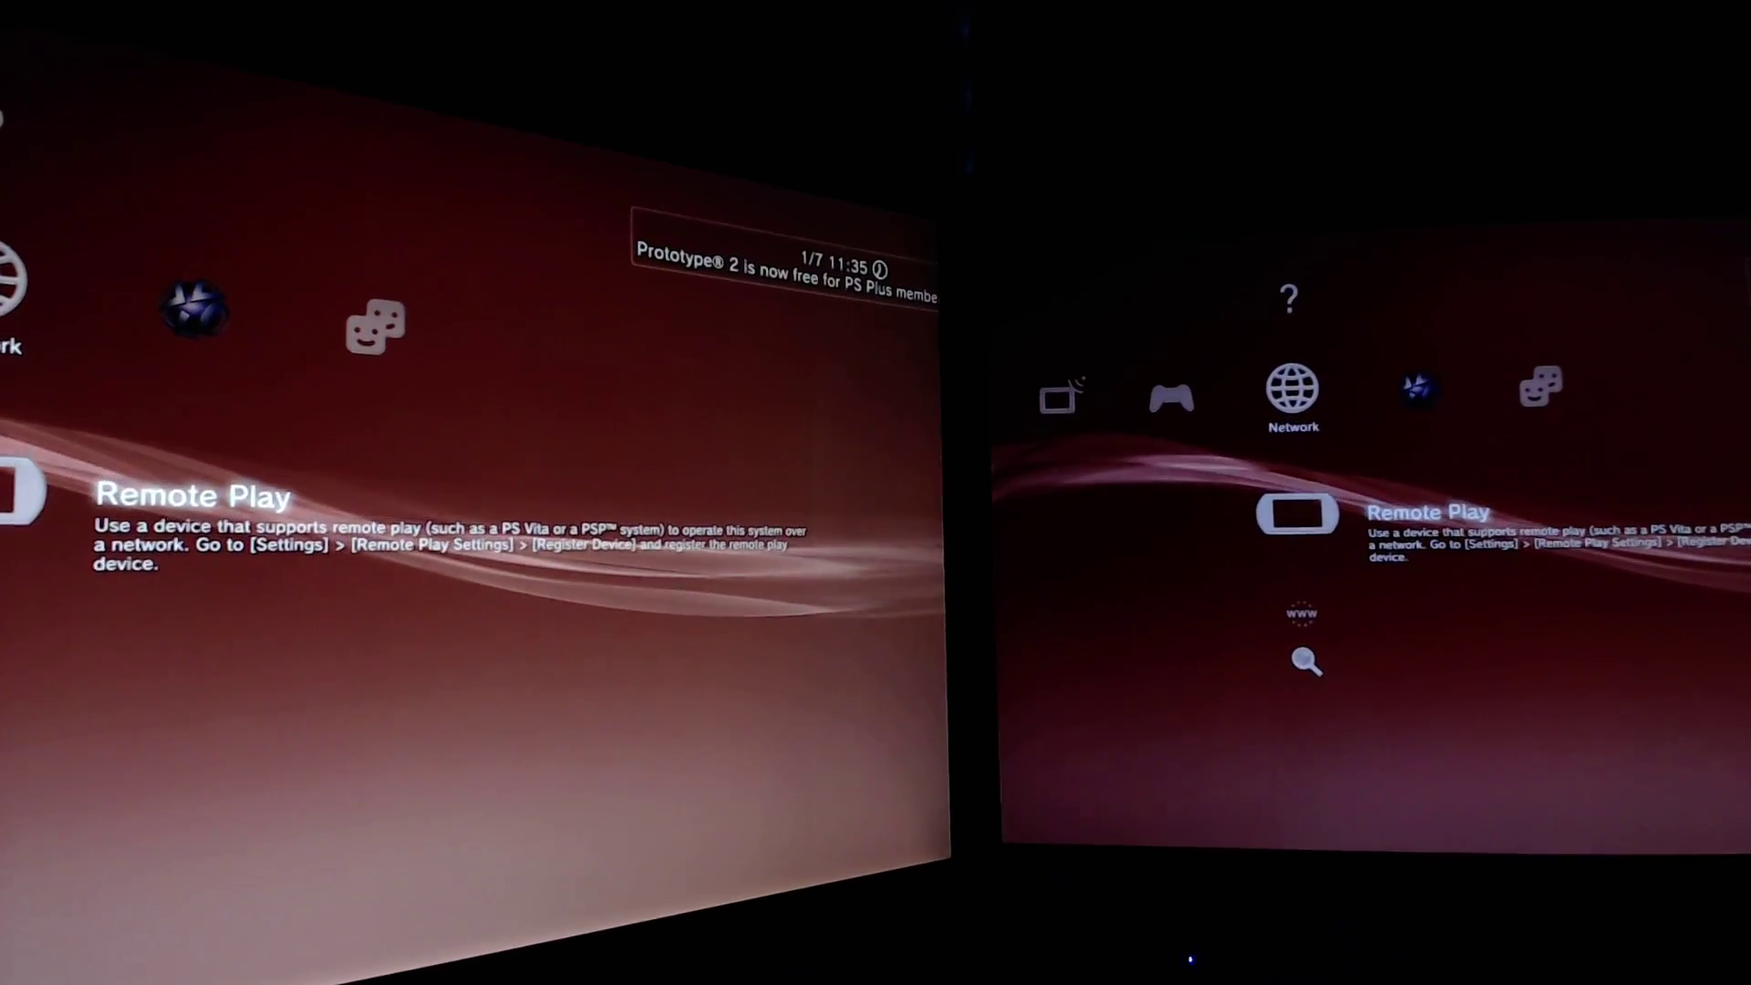
key("Left")
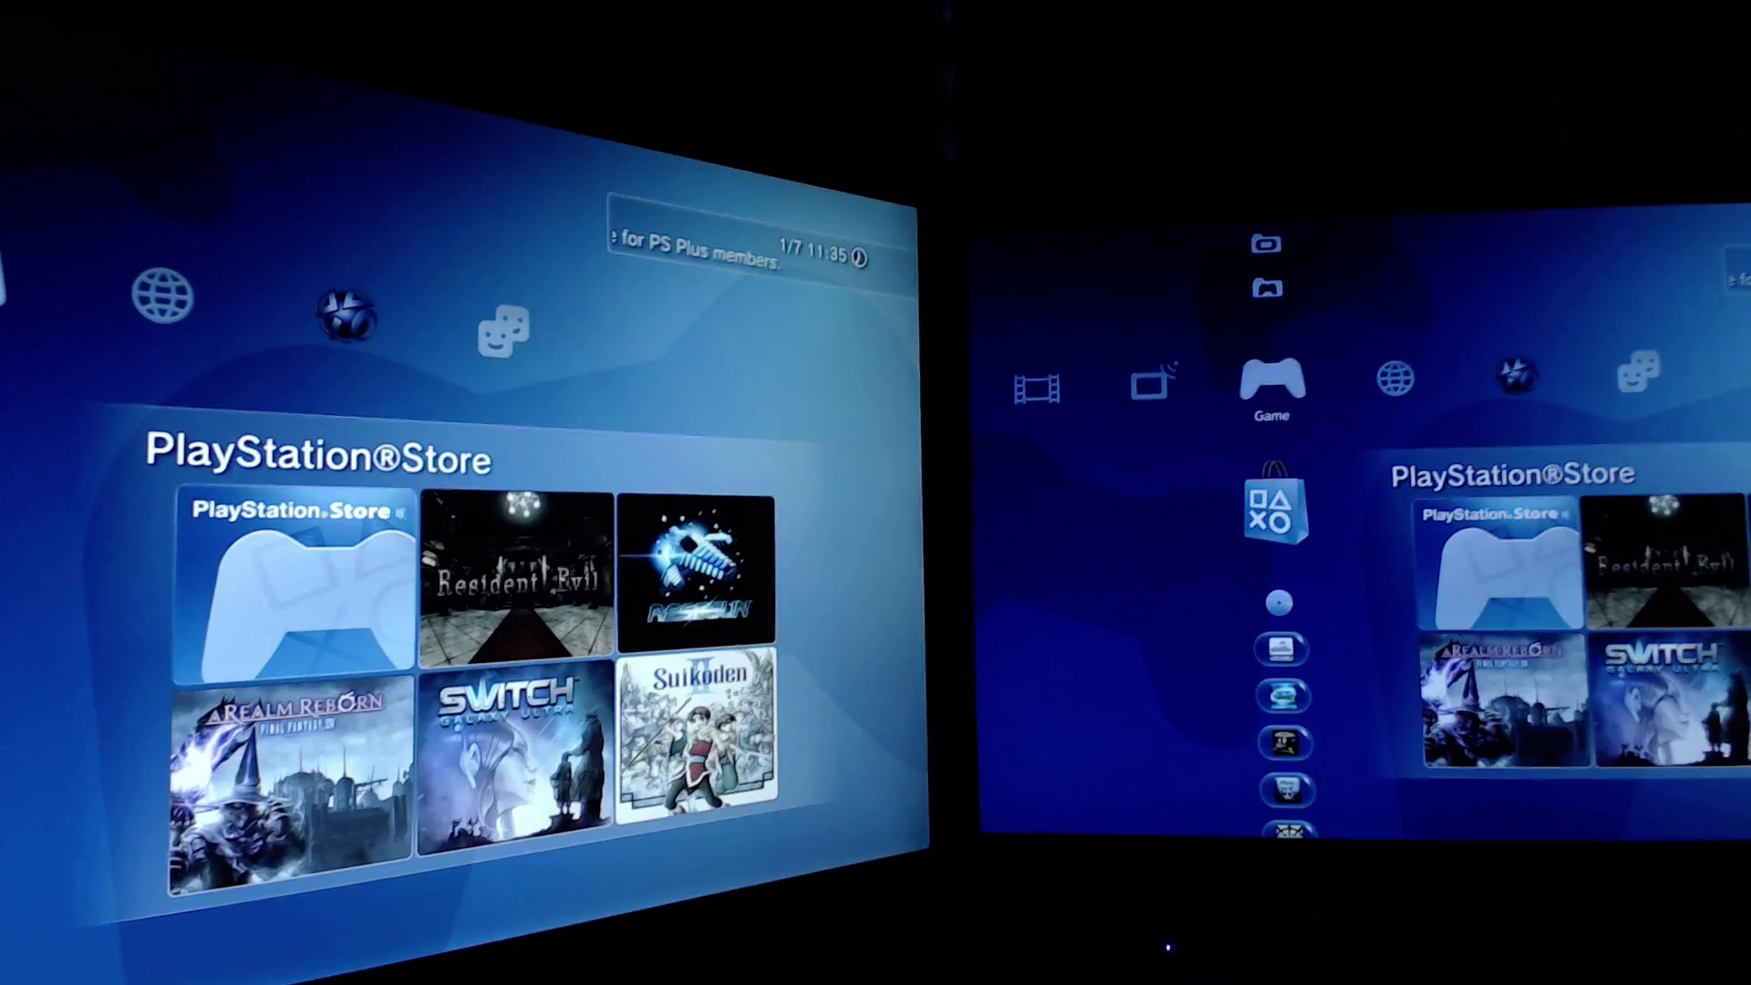
key("Right")
key("Left")
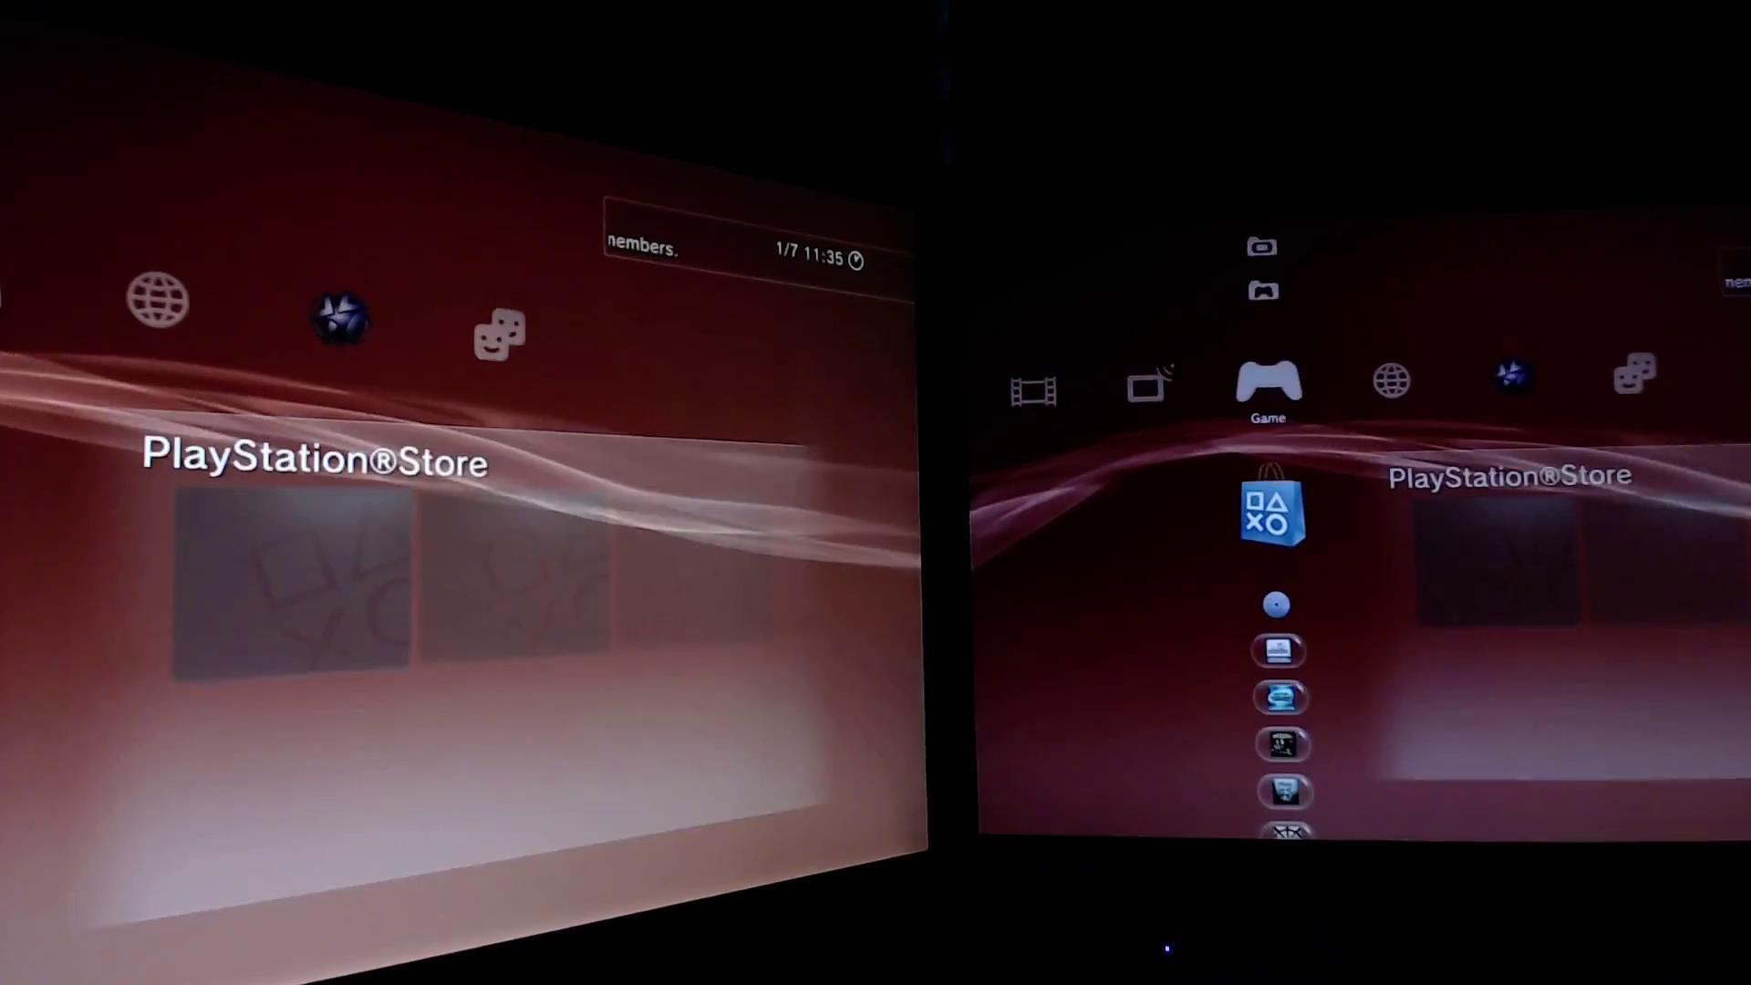
key("Right")
key("Left")
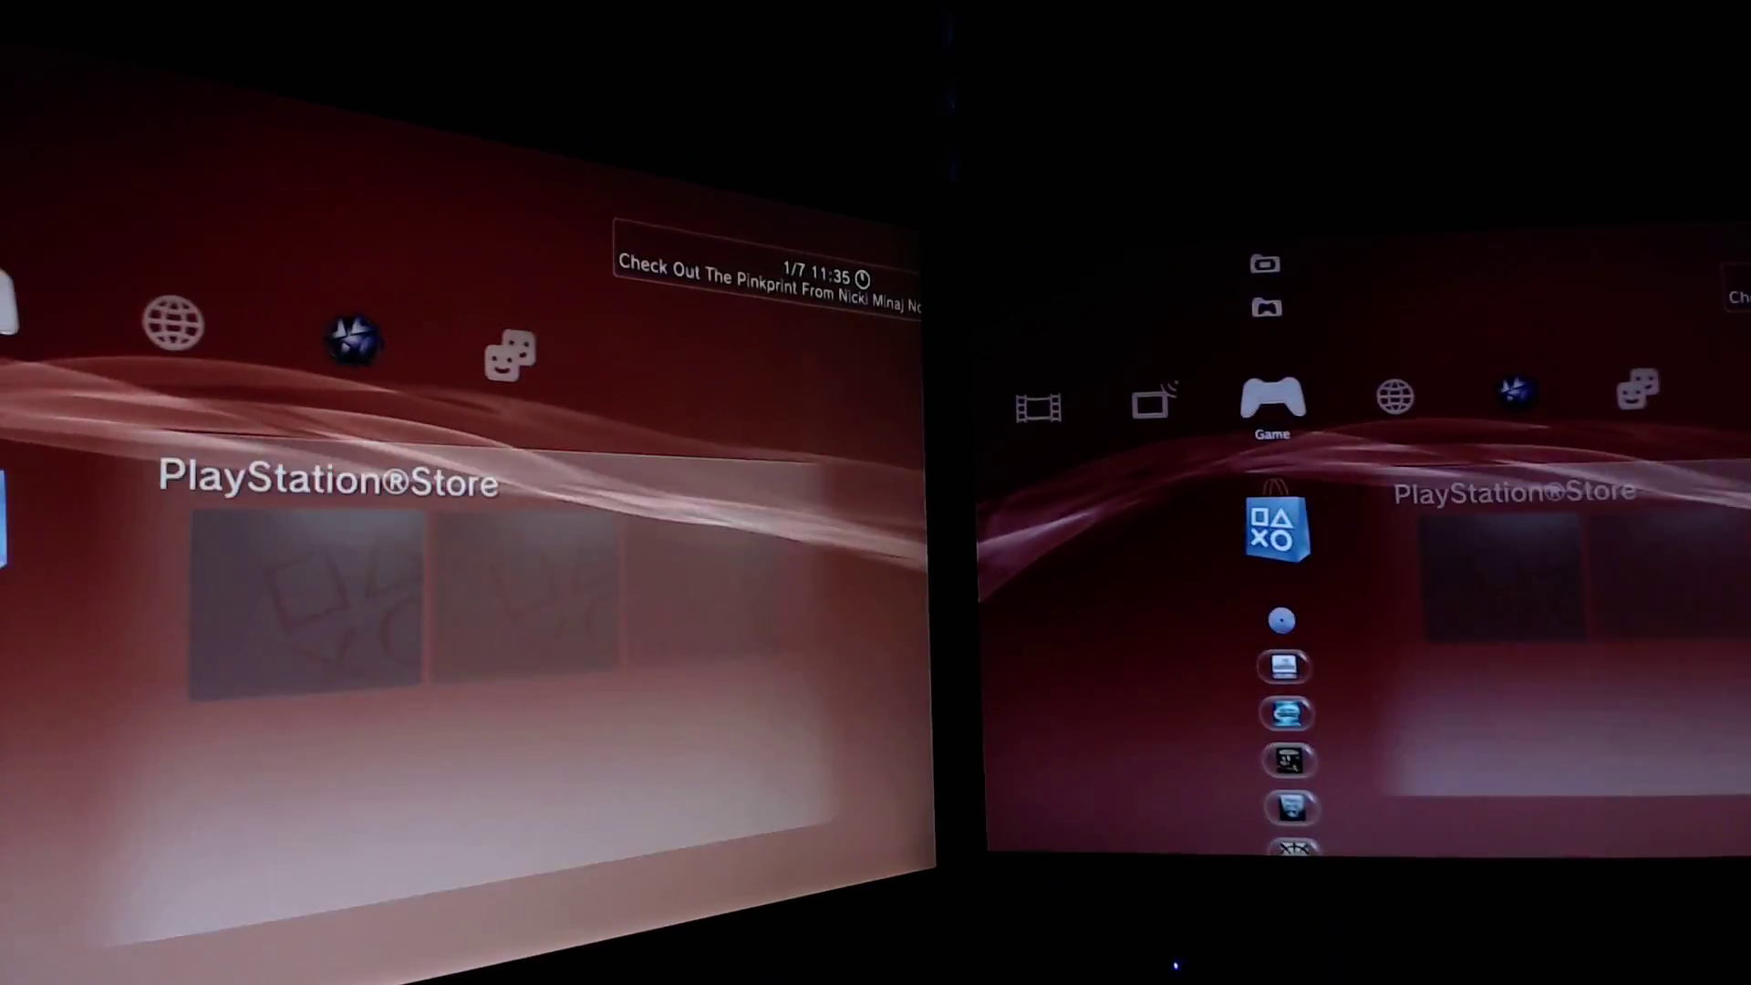
key("Right")
key("Left")
key("Right")
key("Left")
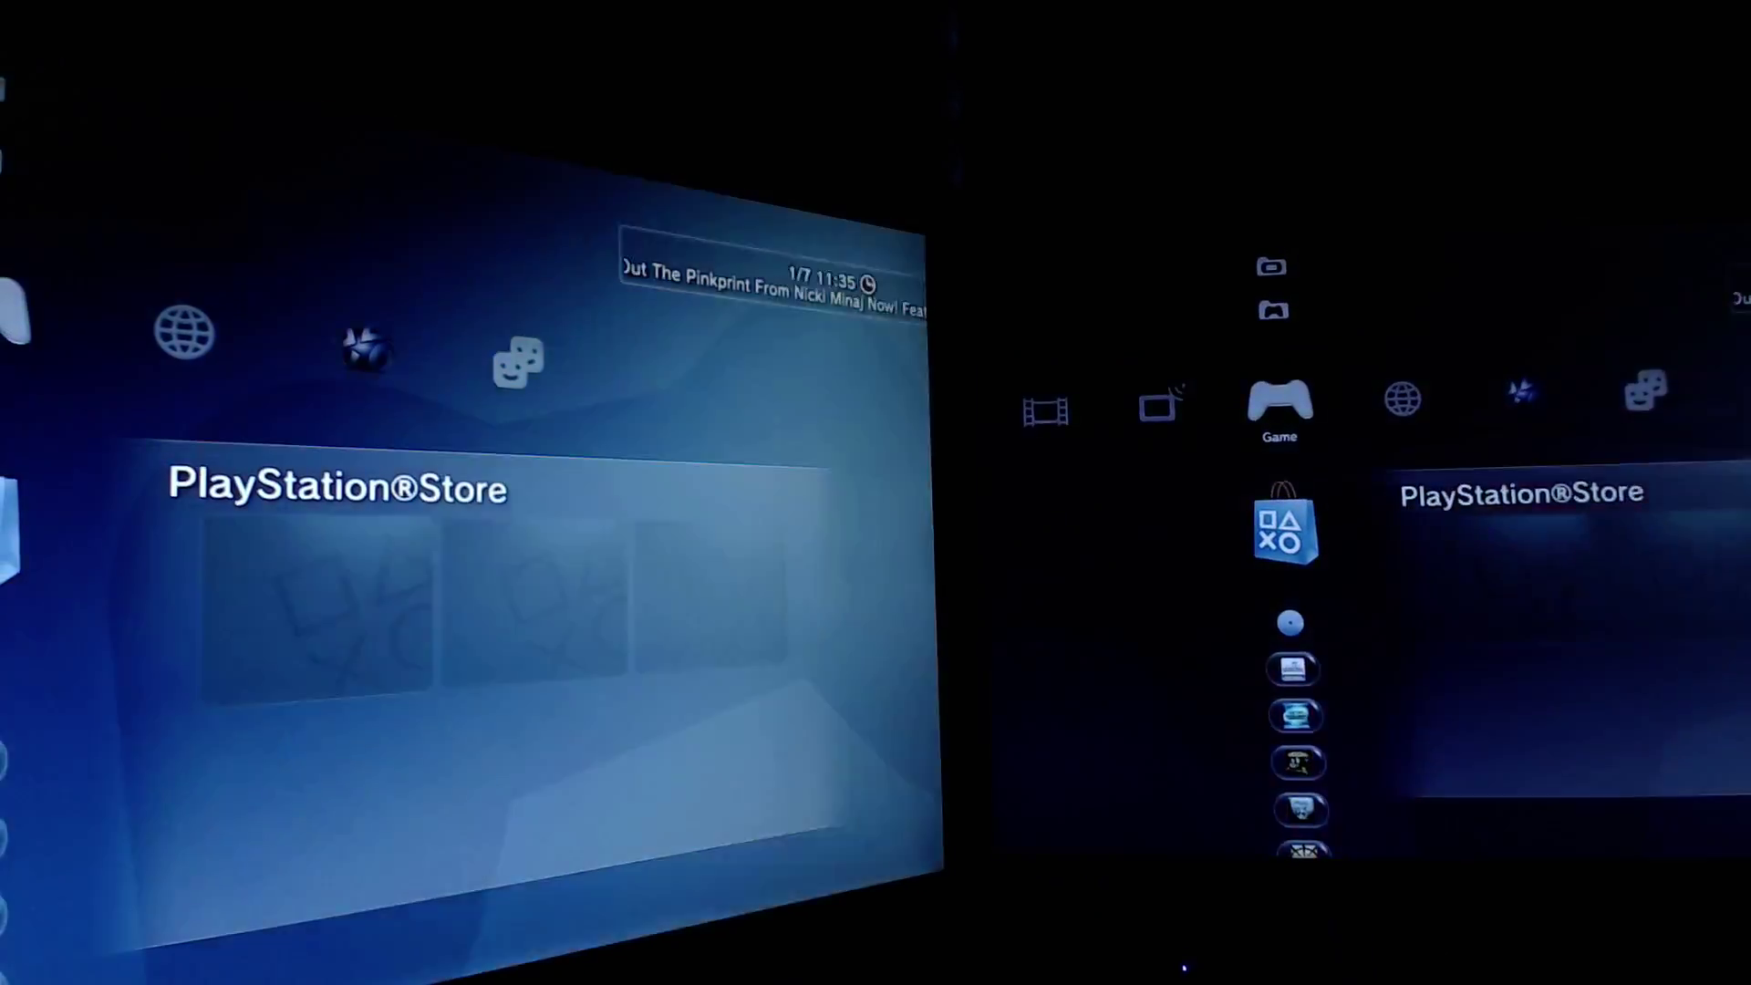
key("Down")
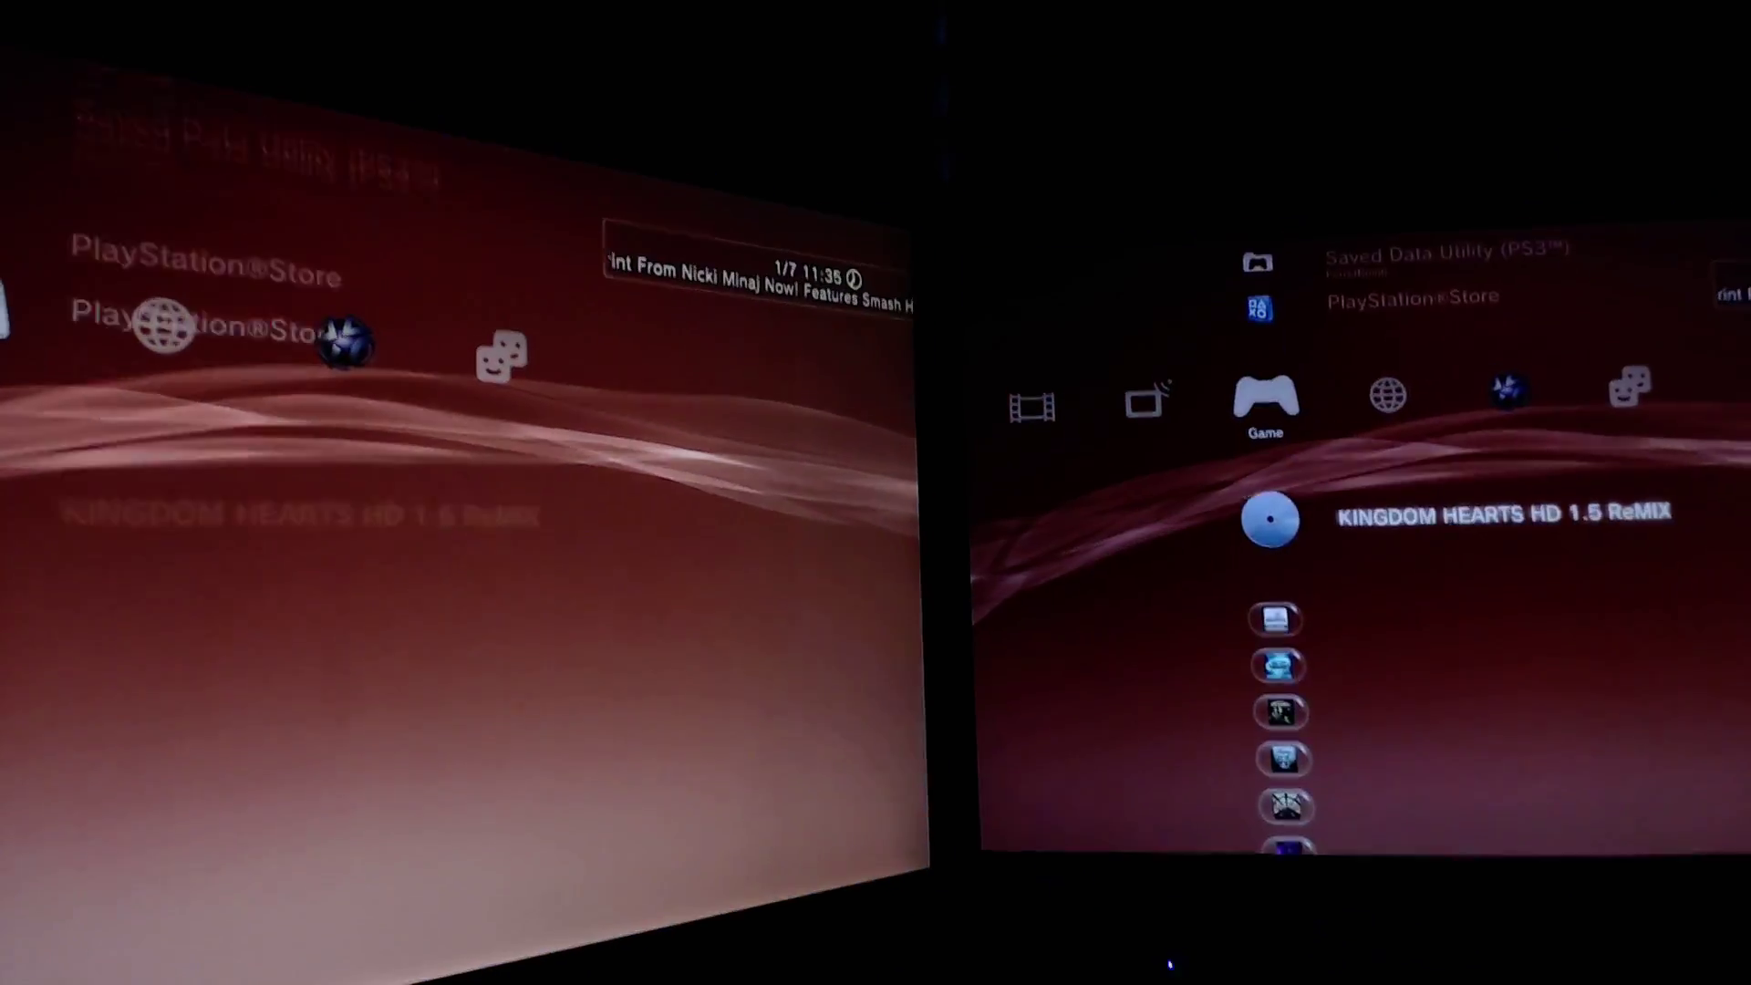
key("Up")
key("Up")
key("Down")
key("Down")
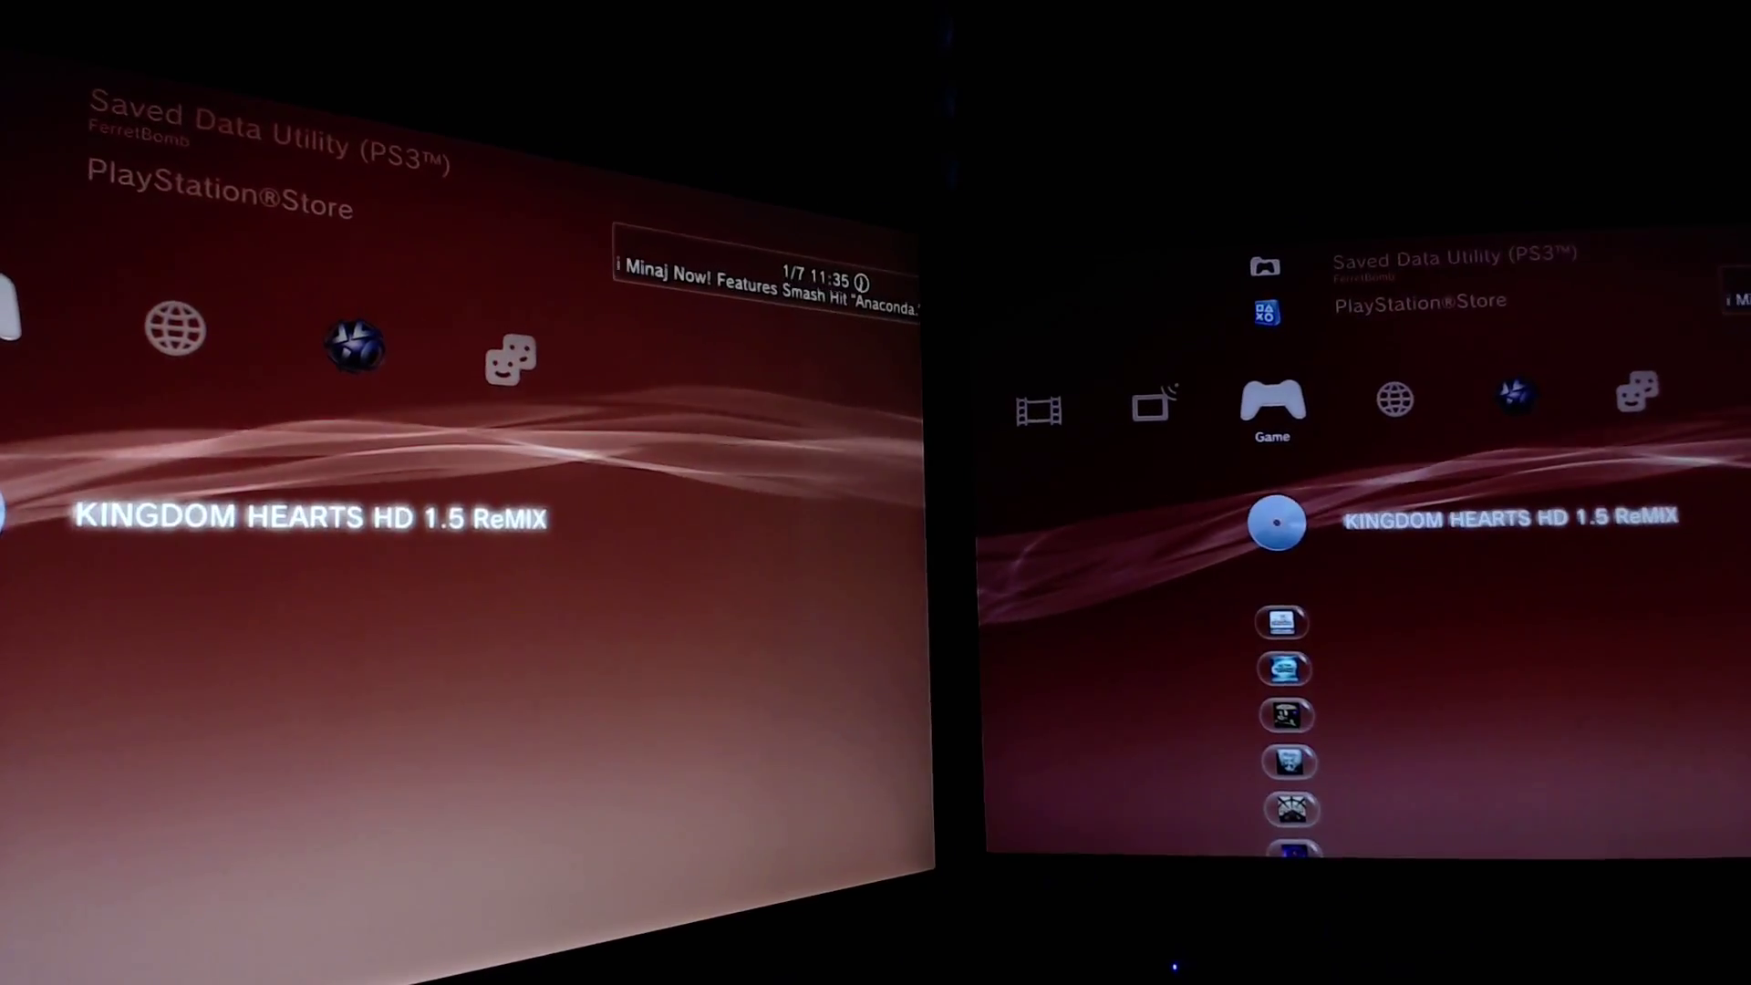
key("Down")
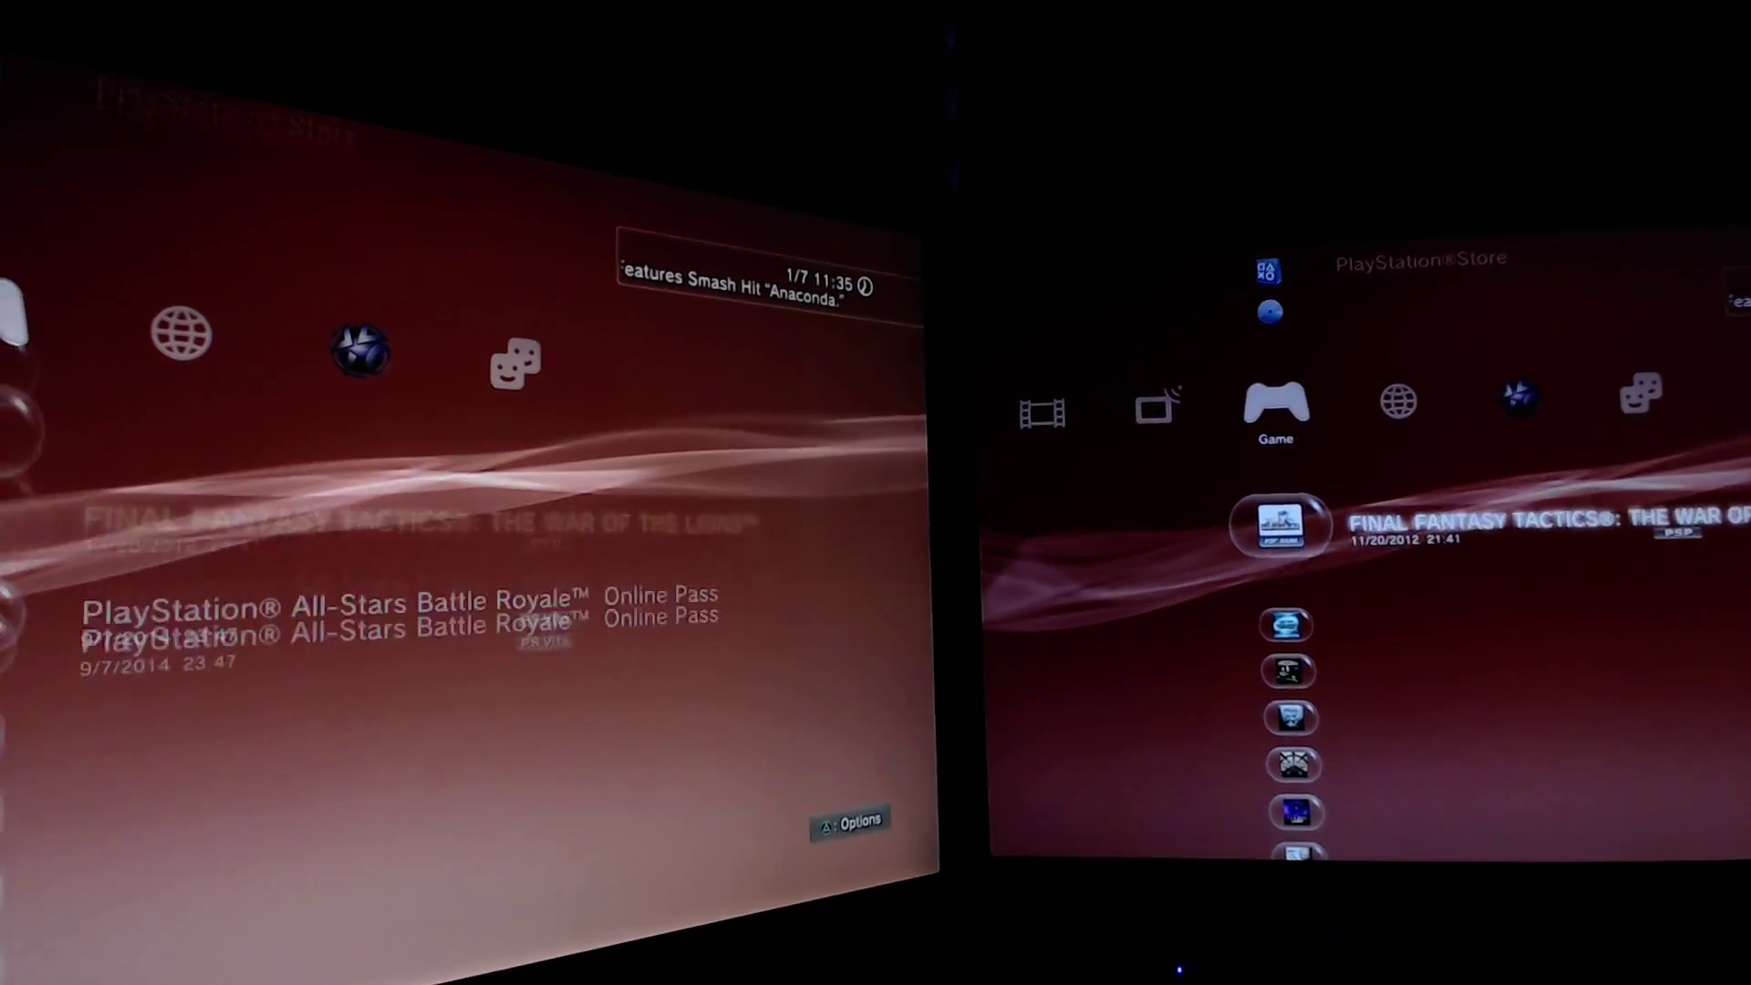
key("Down")
key("Down")
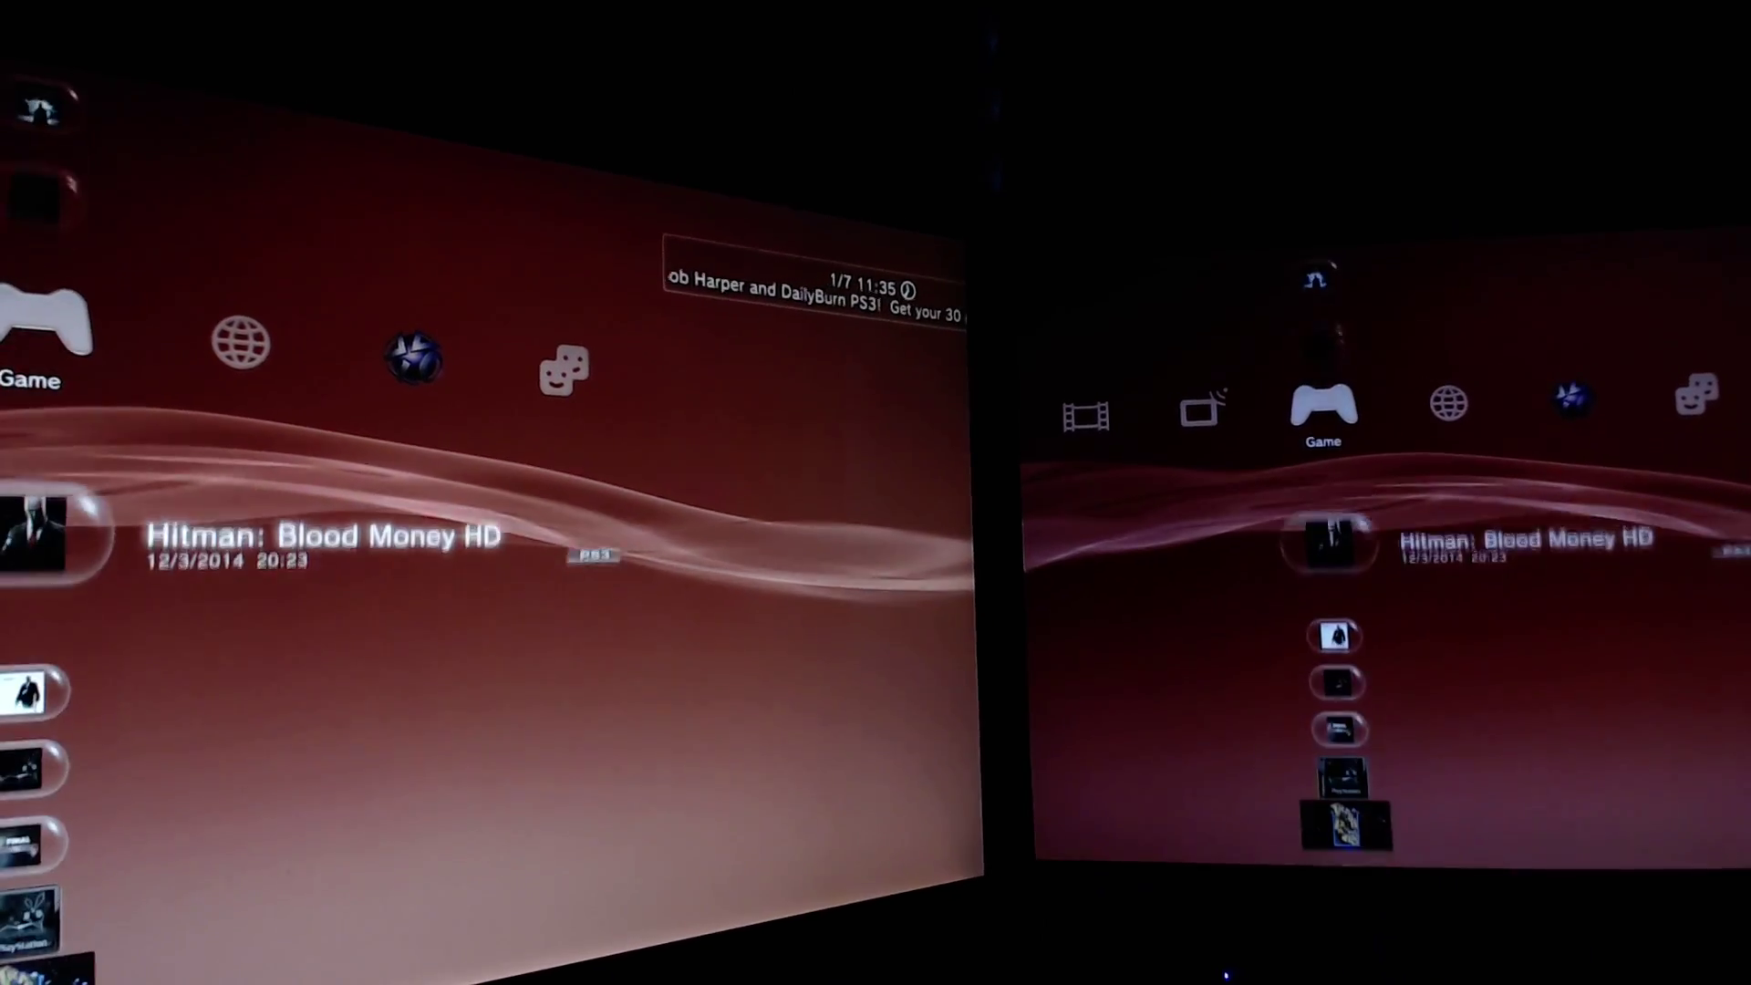
key("Down")
key("Down")
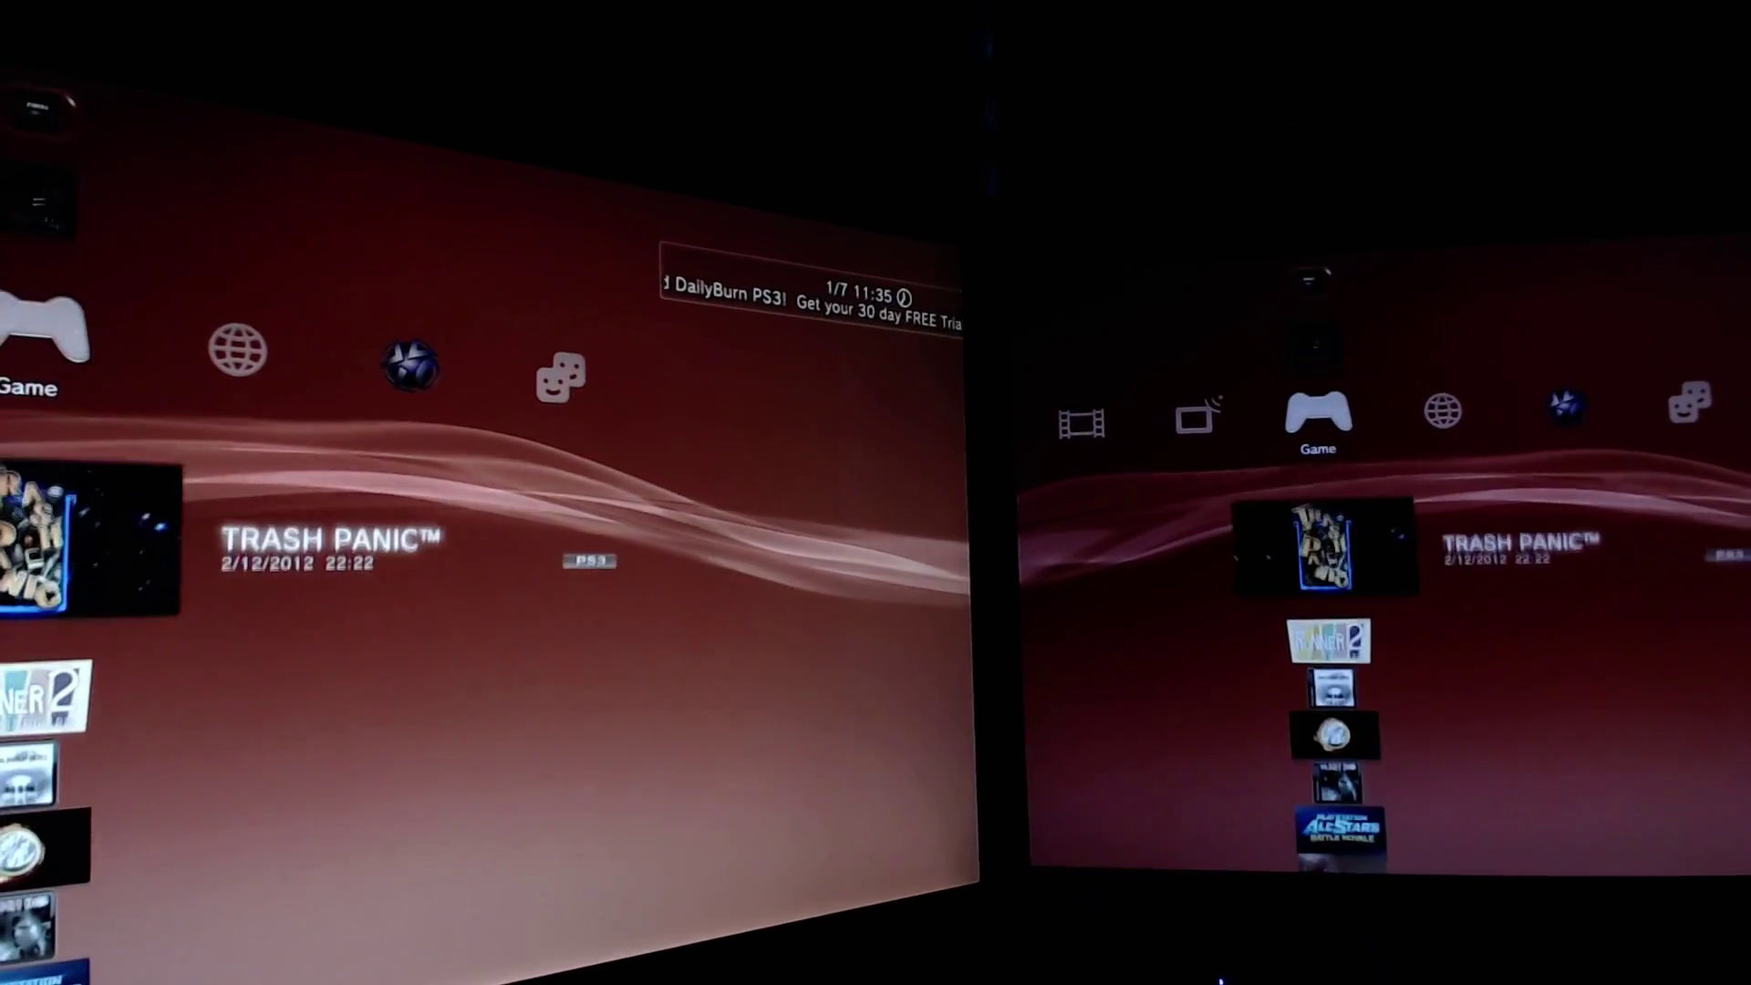
key("Down")
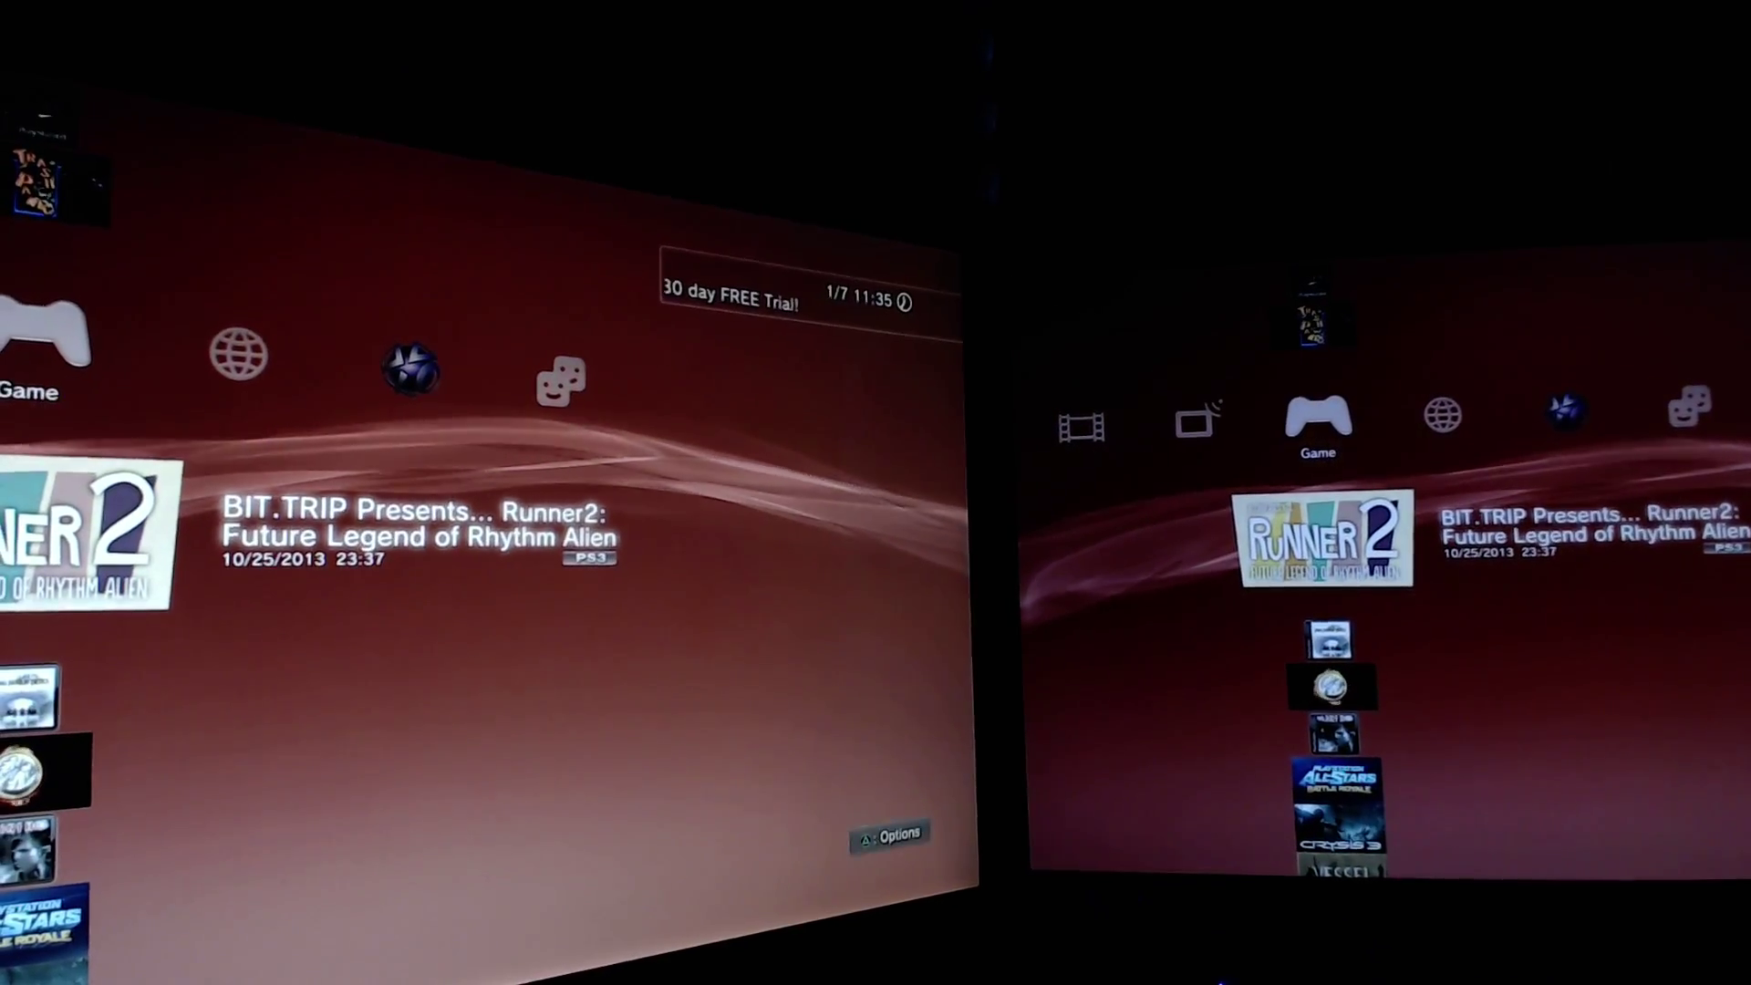
key("Down")
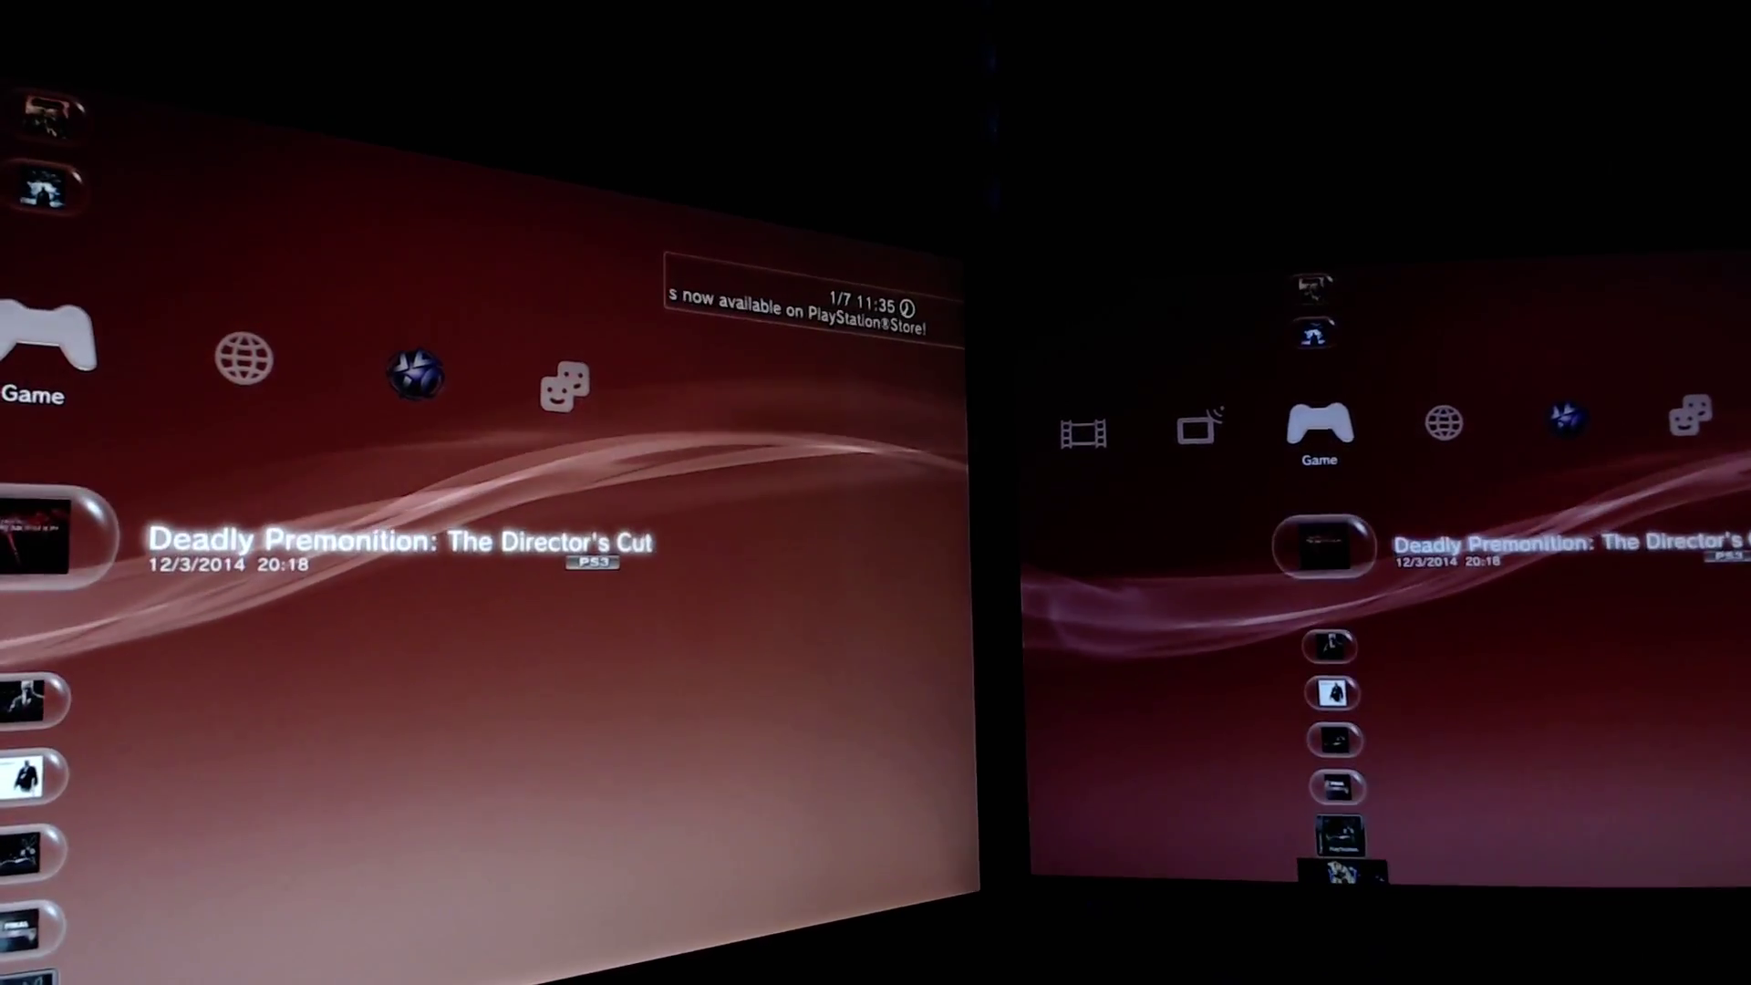
- Step through Network and TV/Video Services, landing on Deadly Premonition in the Game category
key("Right")
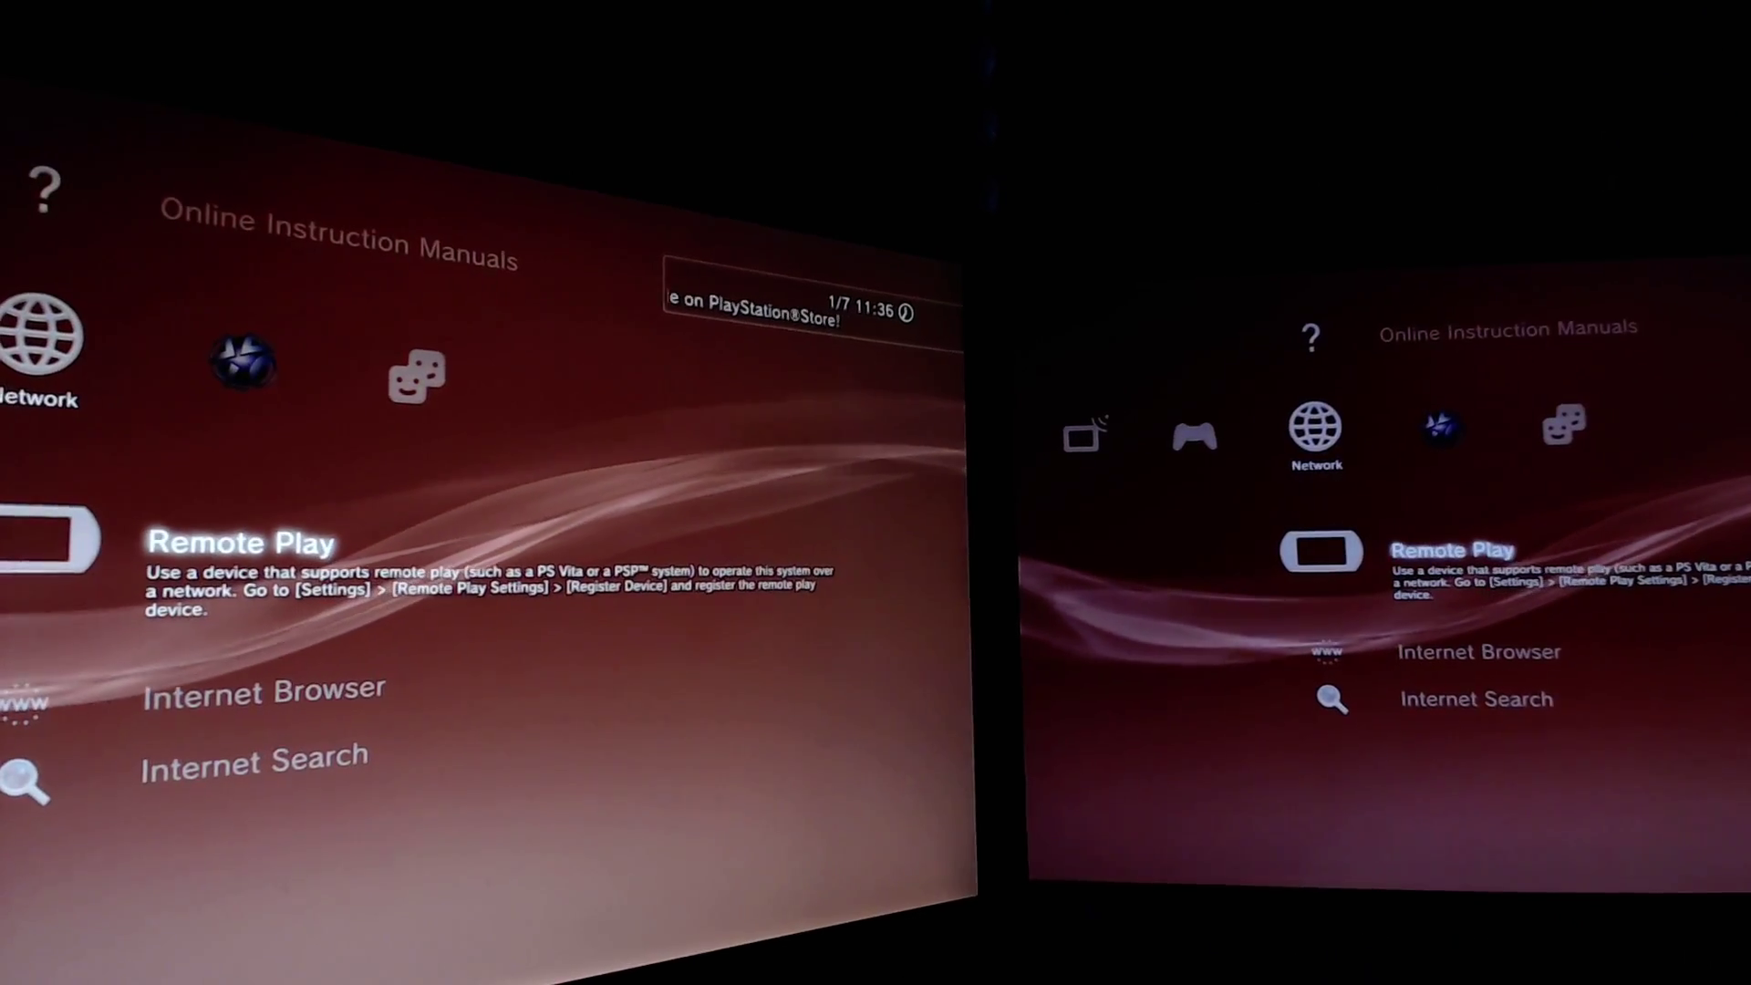
key("Left")
key("Left")
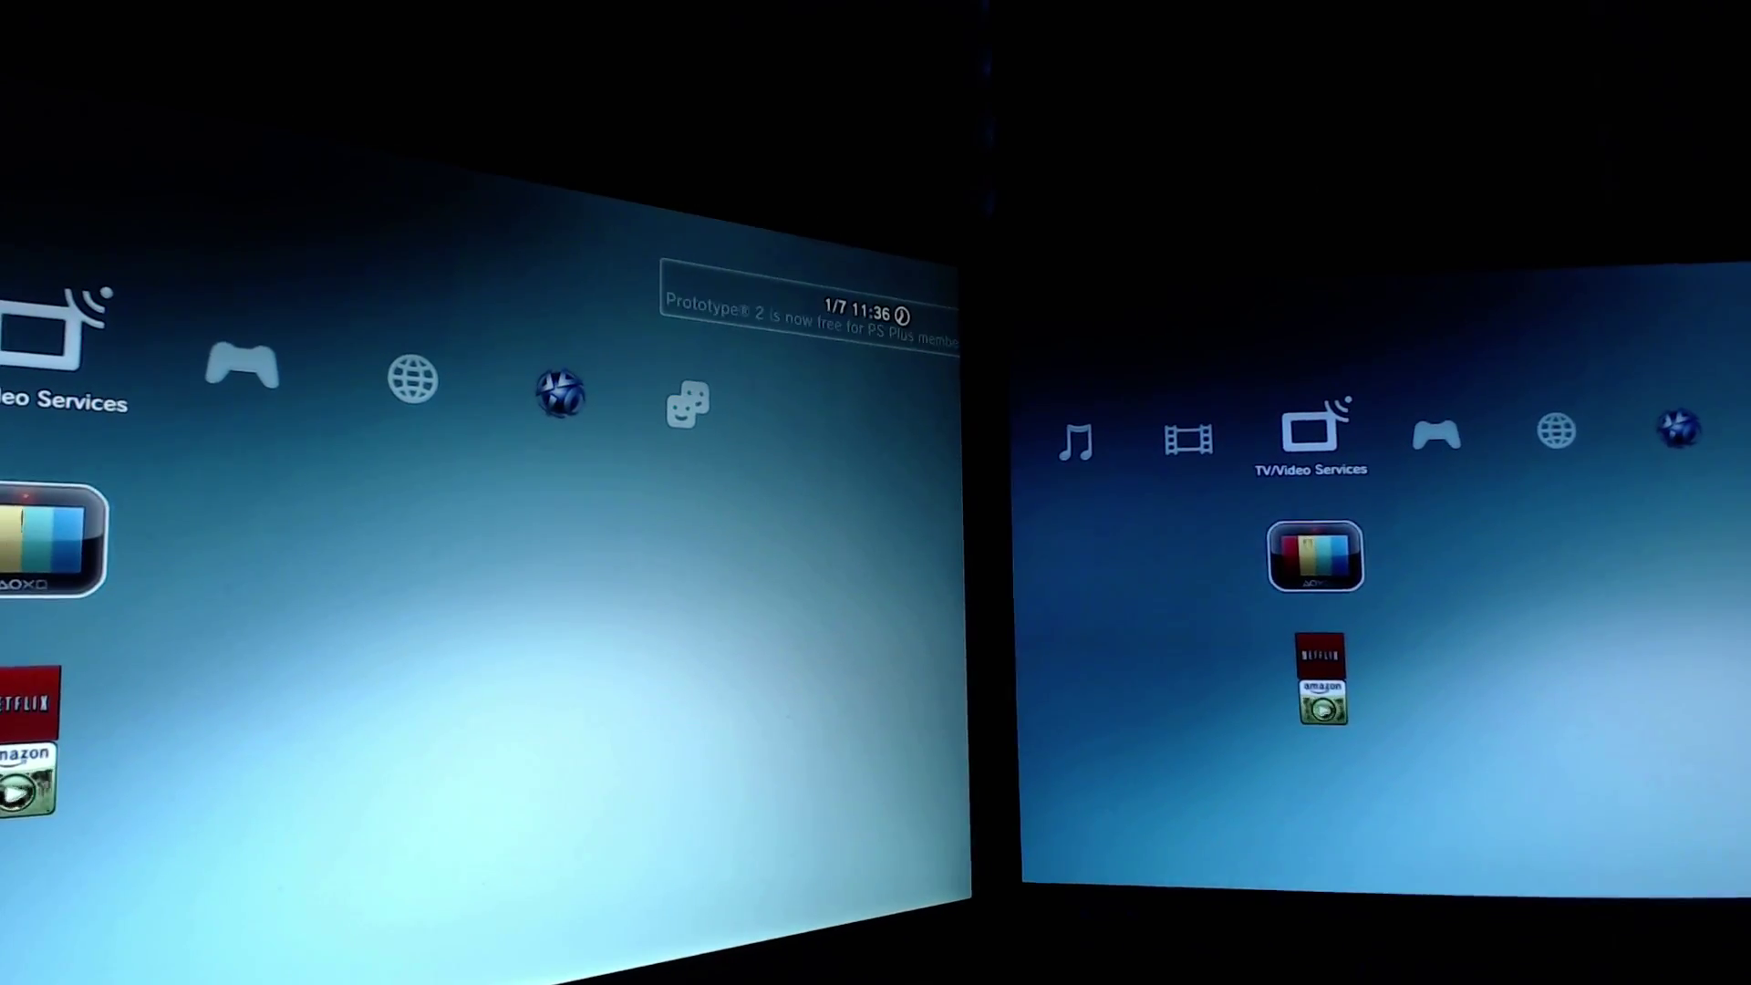
key("Right")
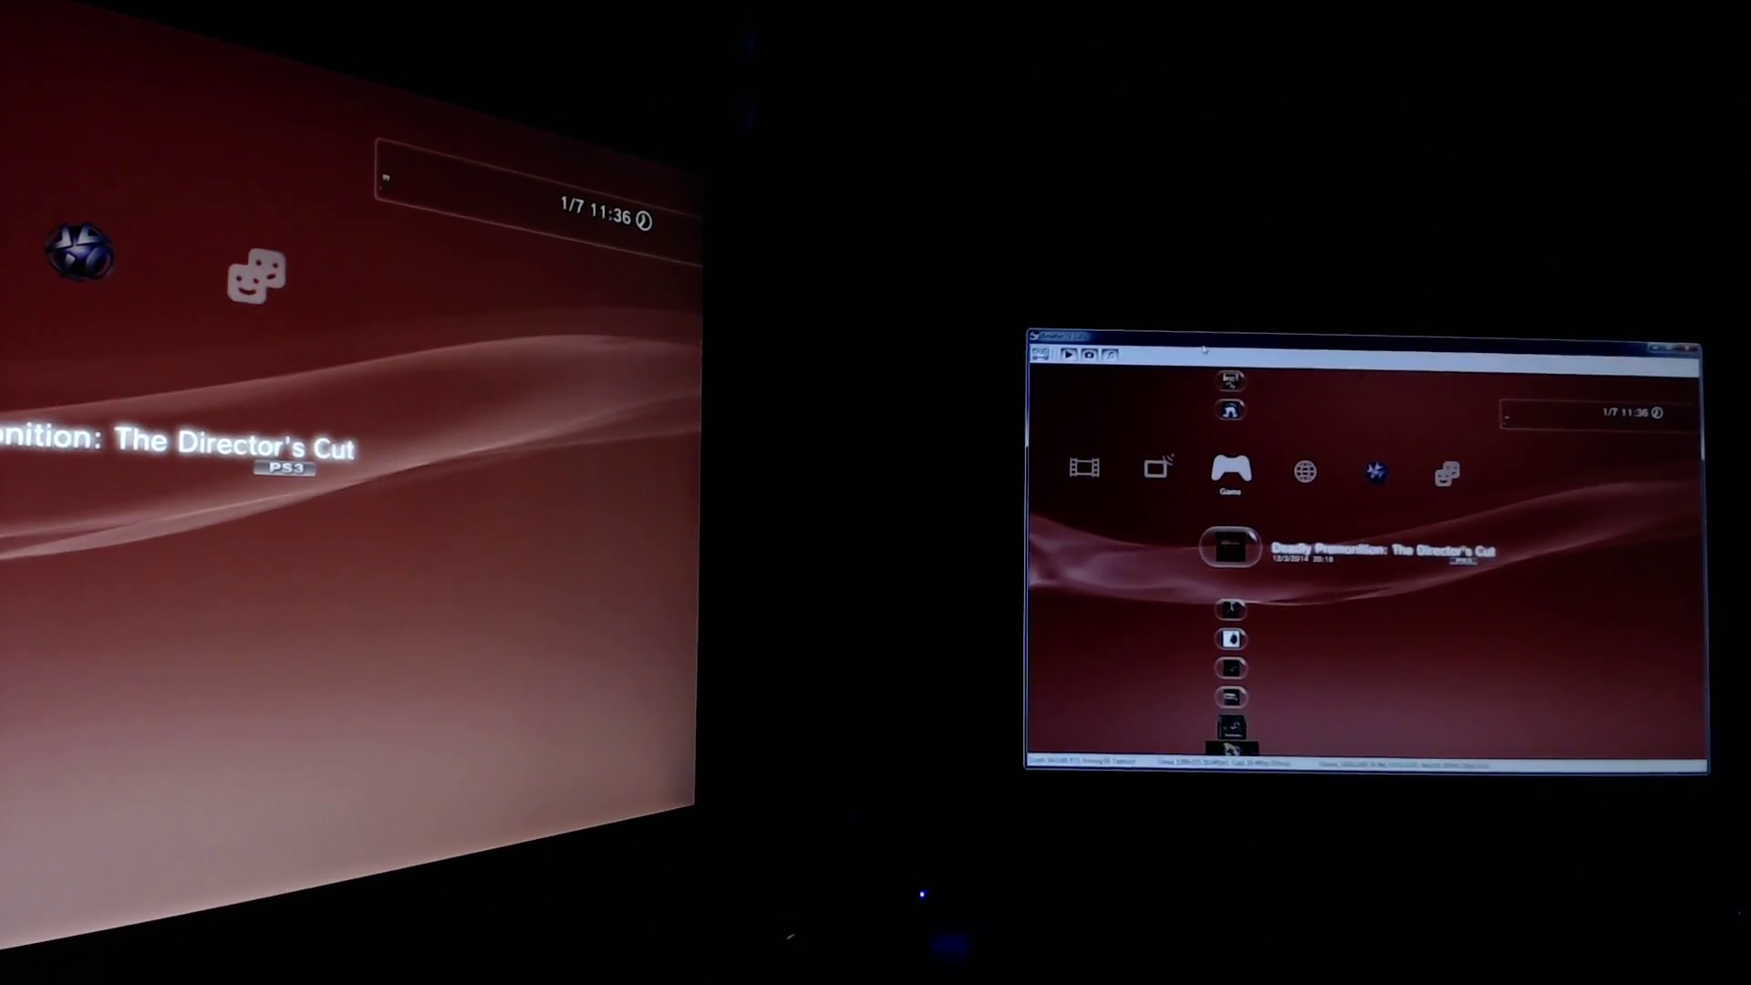
- Switch the MREC capture window to fullscreen on the right monitor
double_click(1191, 399)
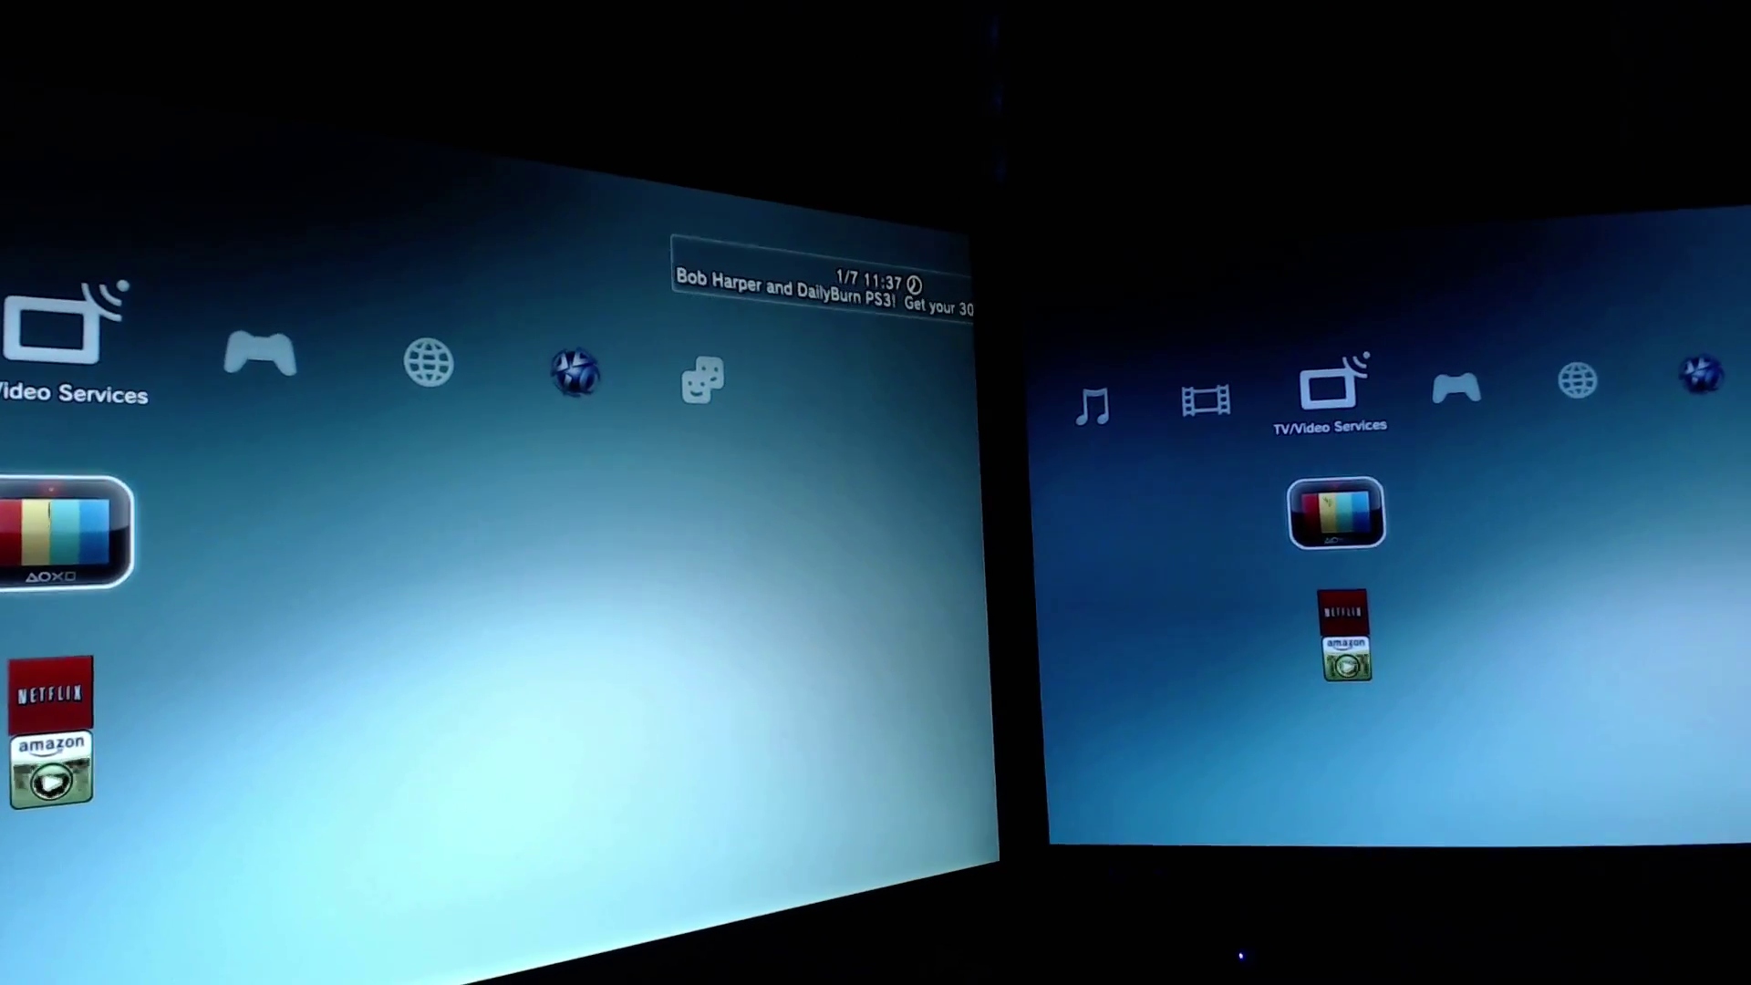
- Flip between Game and TV/Video Services, finishing on Deadly Premonition under Game
key("Right")
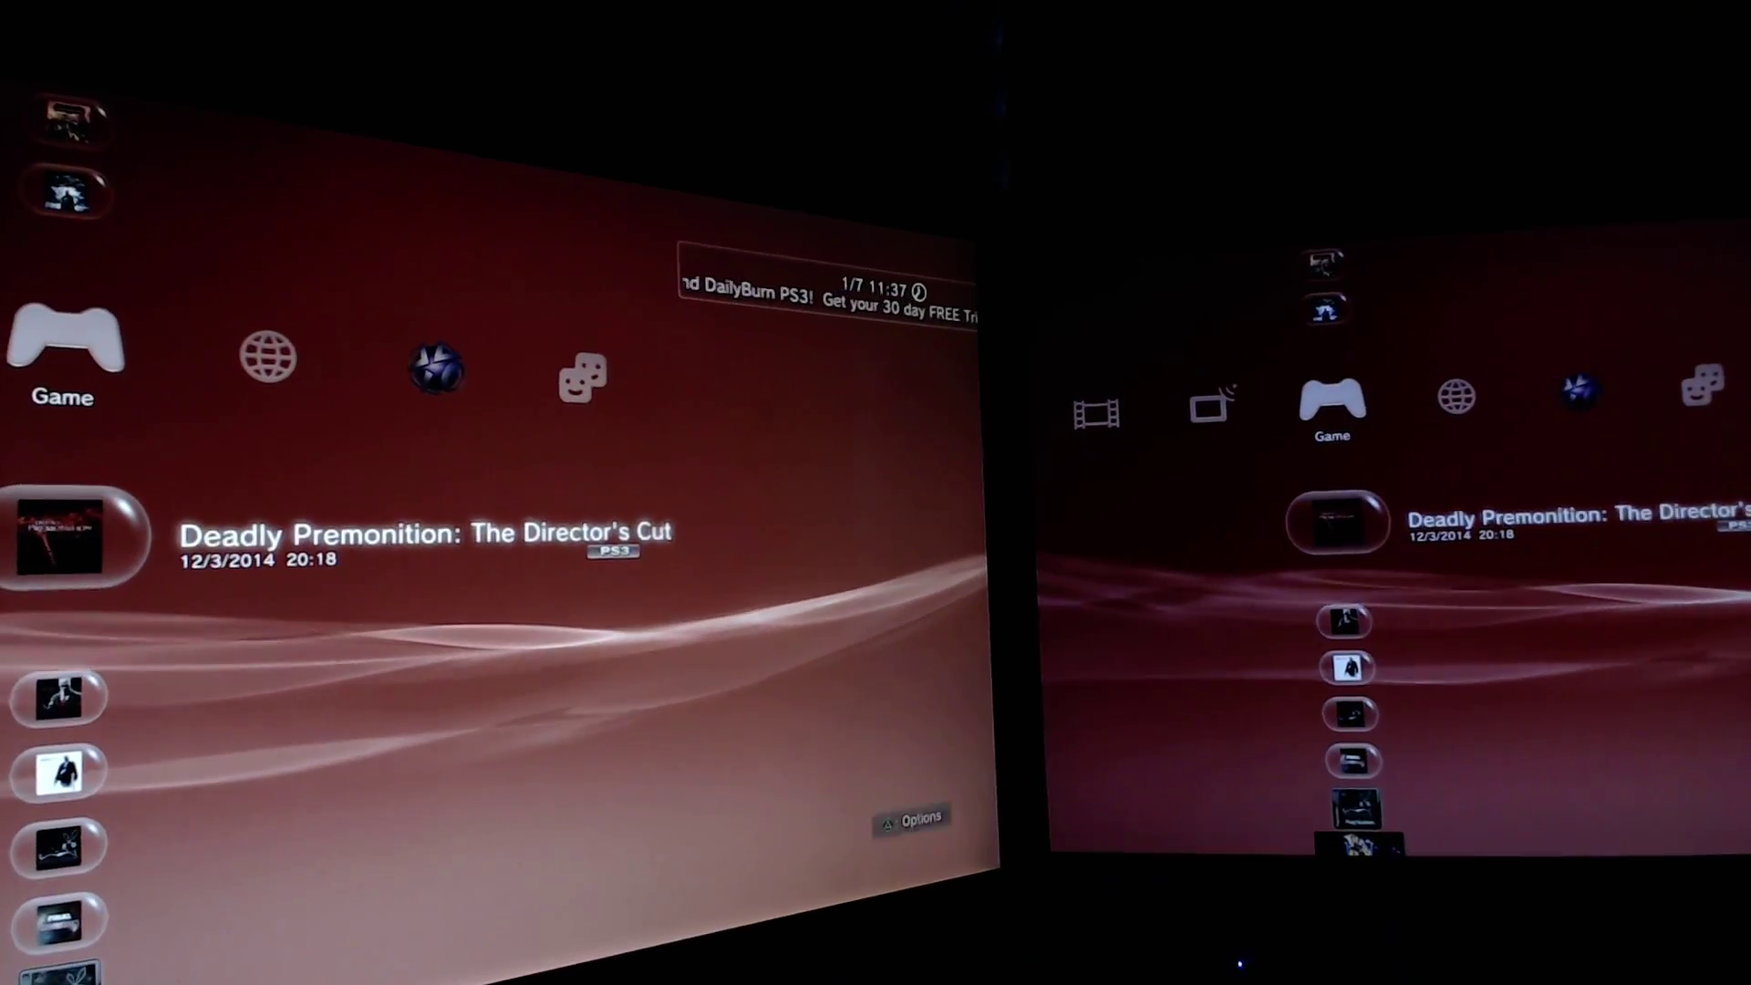
key("Left")
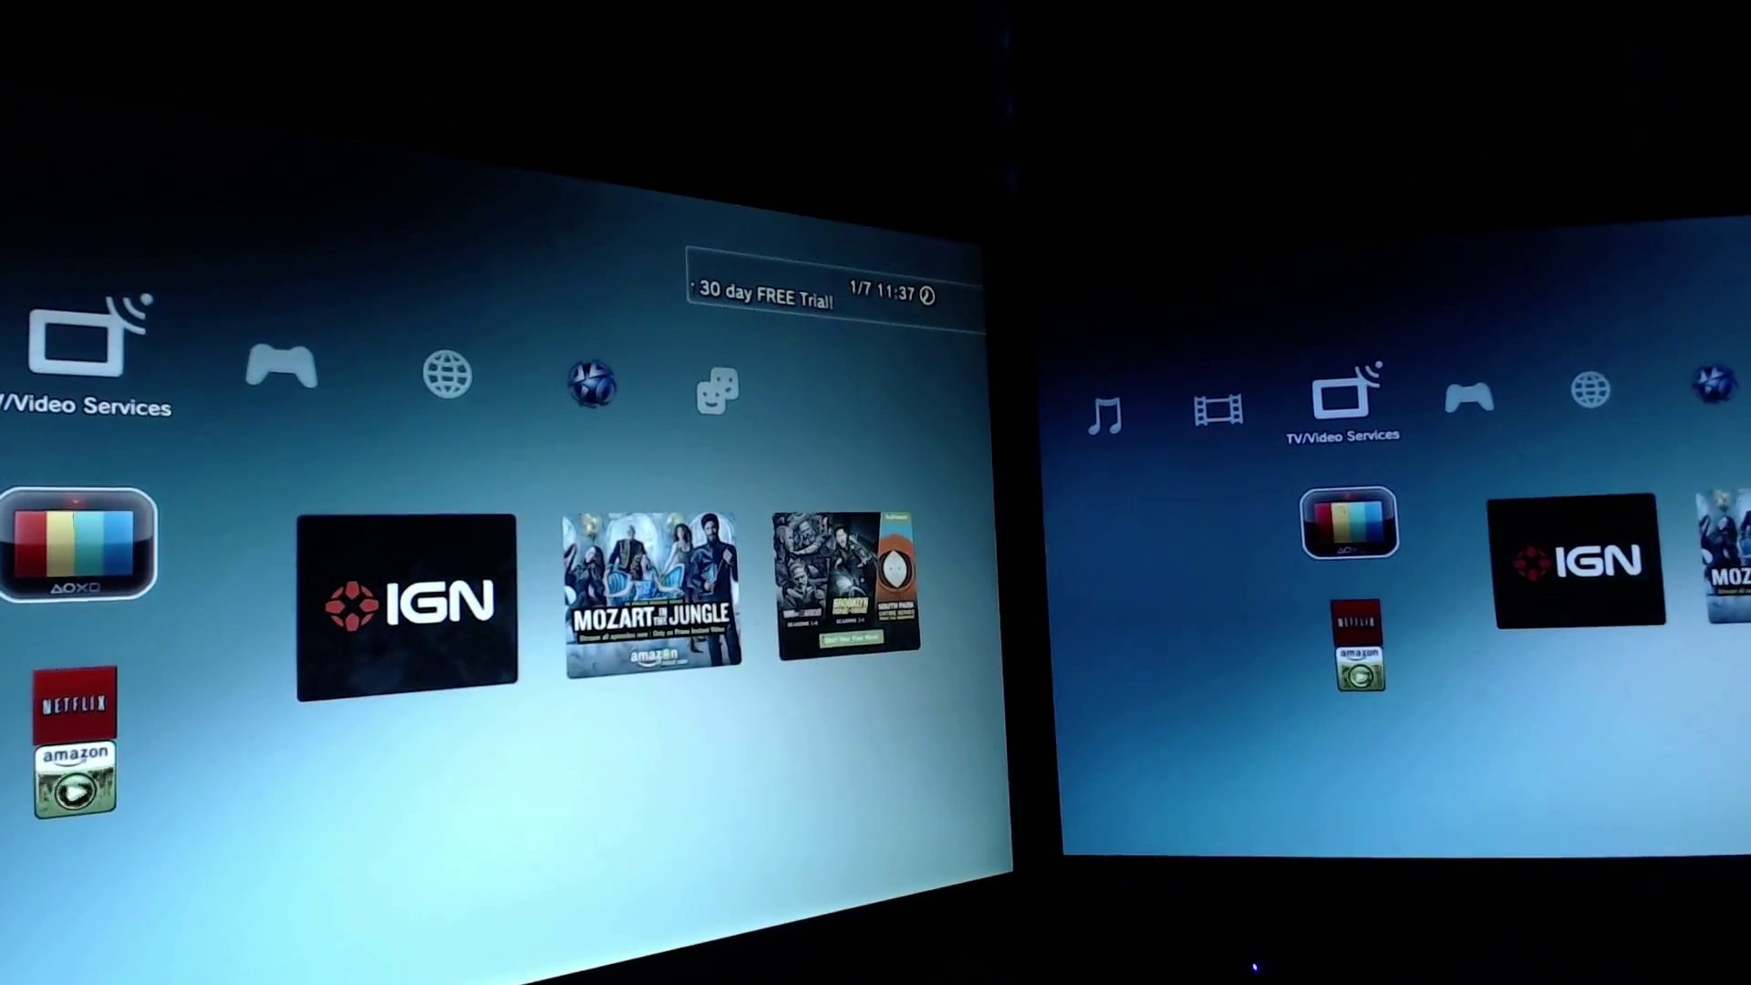
key("Right")
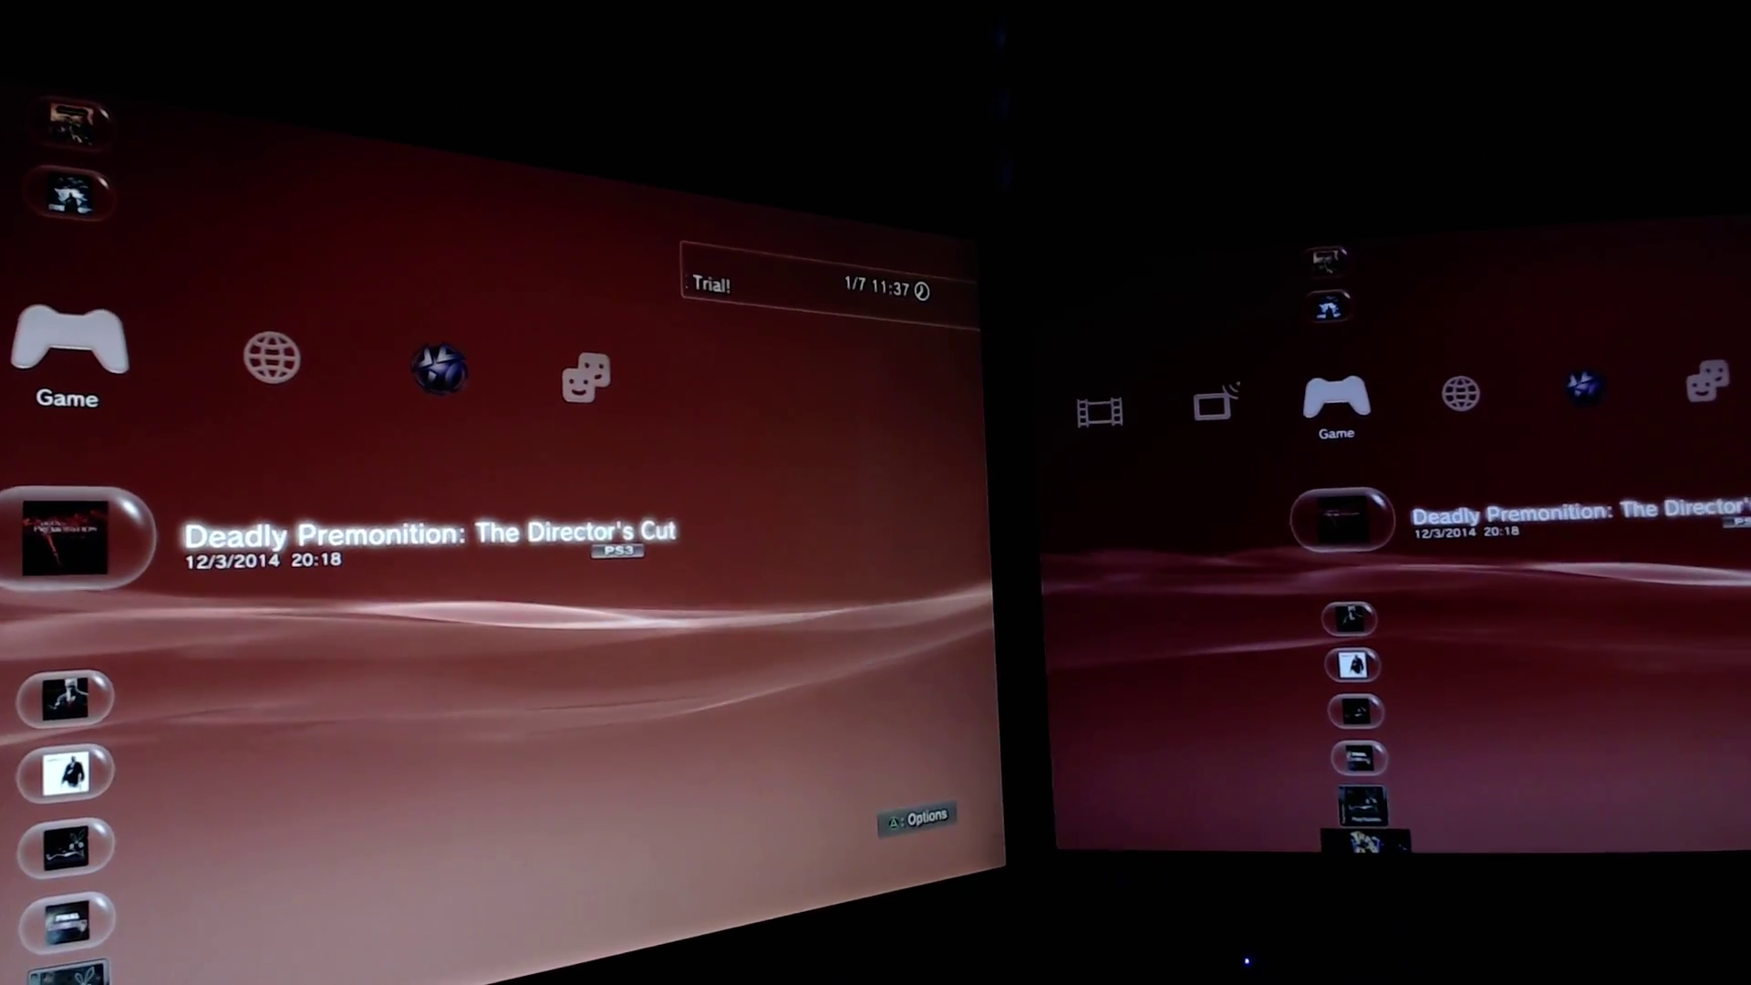